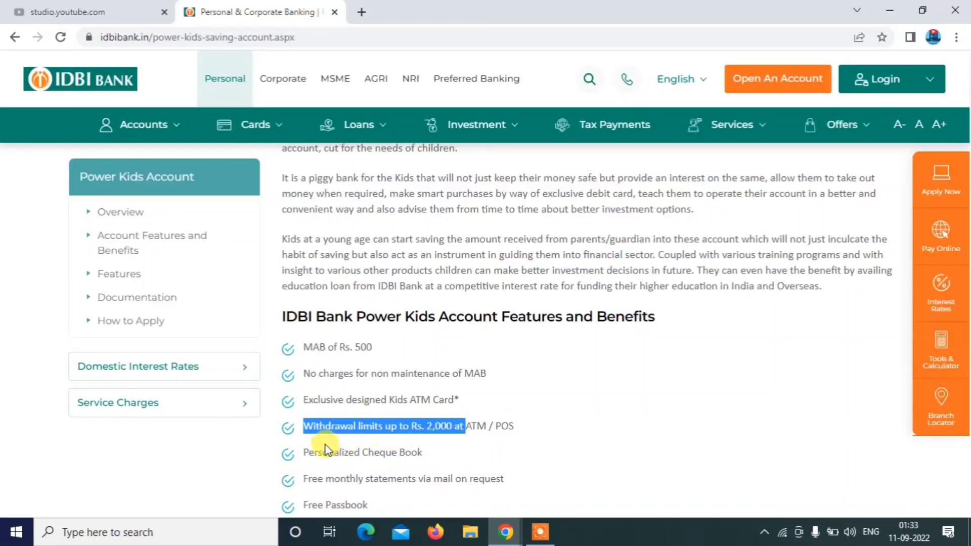
Read through the Power Kids Account features and benefits, from the personalized cheque book to the free ATM transactions.
{"action": "left_click", "coordinate": [305, 453]}
{"action": "left_click_drag", "start_coordinate": [305, 452], "coordinate": [405, 449]}
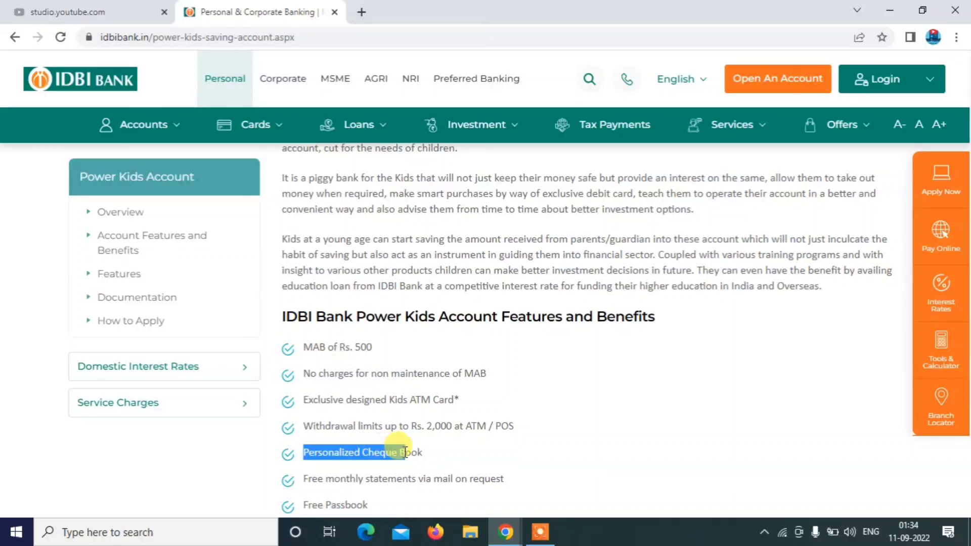
{"action": "left_click_drag", "start_coordinate": [304, 479], "coordinate": [434, 479]}
{"action": "scroll", "coordinate": [433, 479], "scroll_direction": "down", "scroll_amount": 2}
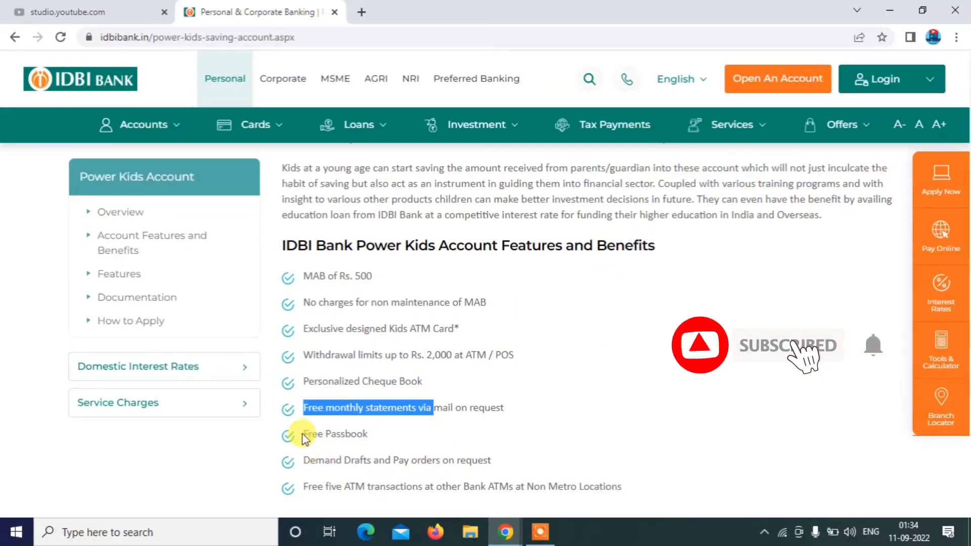
{"action": "left_click_drag", "start_coordinate": [303, 434], "coordinate": [380, 432]}
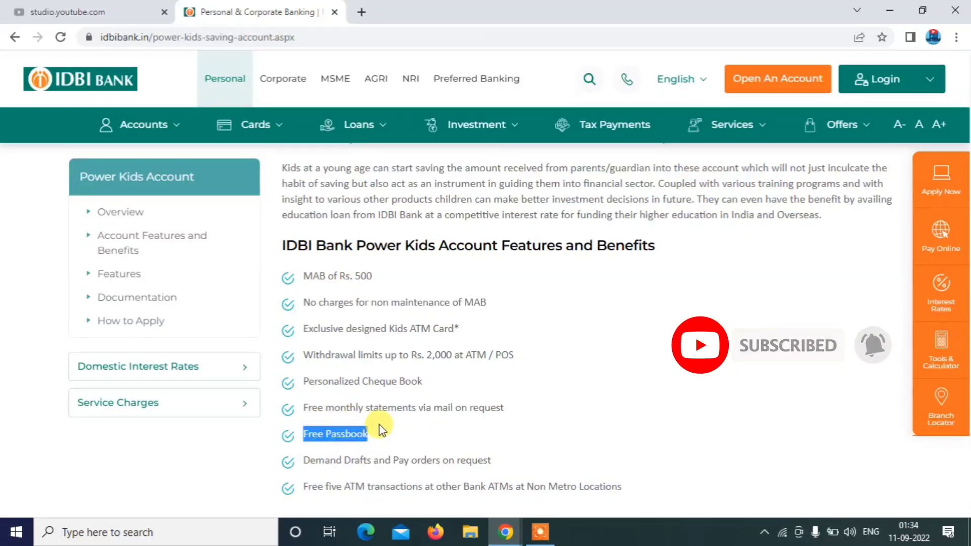
{"action": "left_click", "coordinate": [302, 462]}
{"action": "left_click_drag", "start_coordinate": [309, 461], "coordinate": [372, 460]}
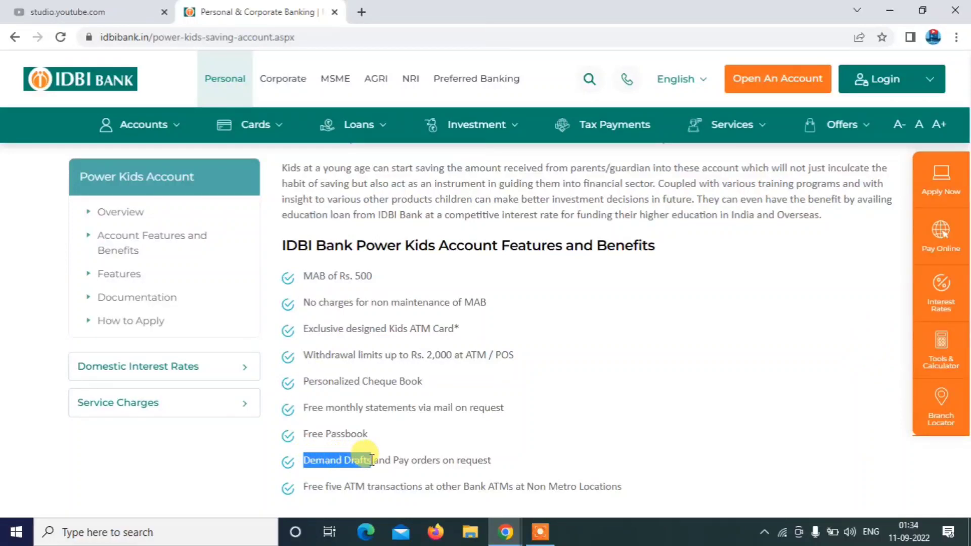
{"action": "left_click", "coordinate": [299, 486]}
{"action": "left_click_drag", "start_coordinate": [307, 486], "coordinate": [426, 486]}
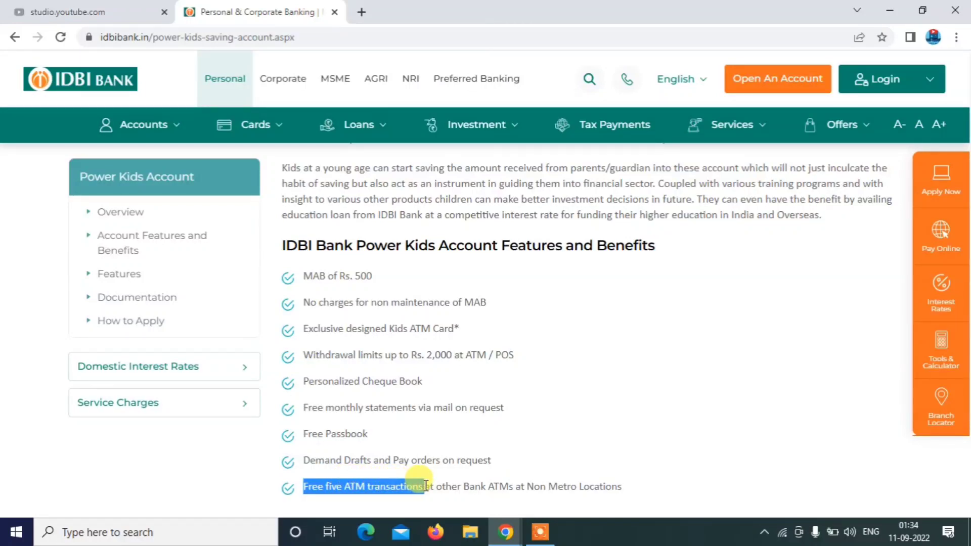
{"action": "left_click", "coordinate": [771, 368]}
Review the Personal Accidental Insurance cover and the documents accepted as proof of the minor's date of birth.
{"action": "scroll", "coordinate": [772, 368], "scroll_direction": "down", "scroll_amount": 1}
{"action": "scroll", "coordinate": [772, 368], "scroll_direction": "down", "scroll_amount": 4}
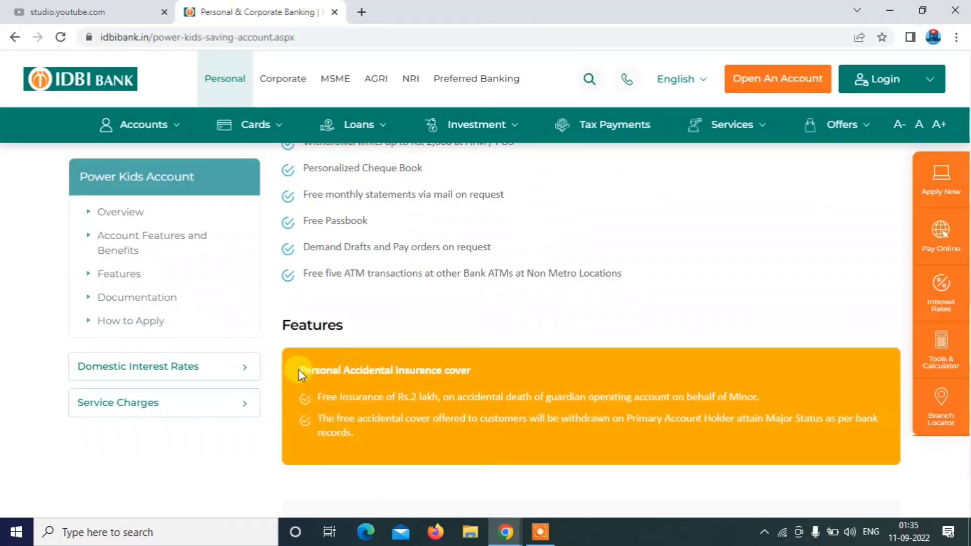
{"action": "left_click_drag", "start_coordinate": [298, 369], "coordinate": [455, 362]}
{"action": "scroll", "coordinate": [455, 362], "scroll_direction": "down", "scroll_amount": 4}
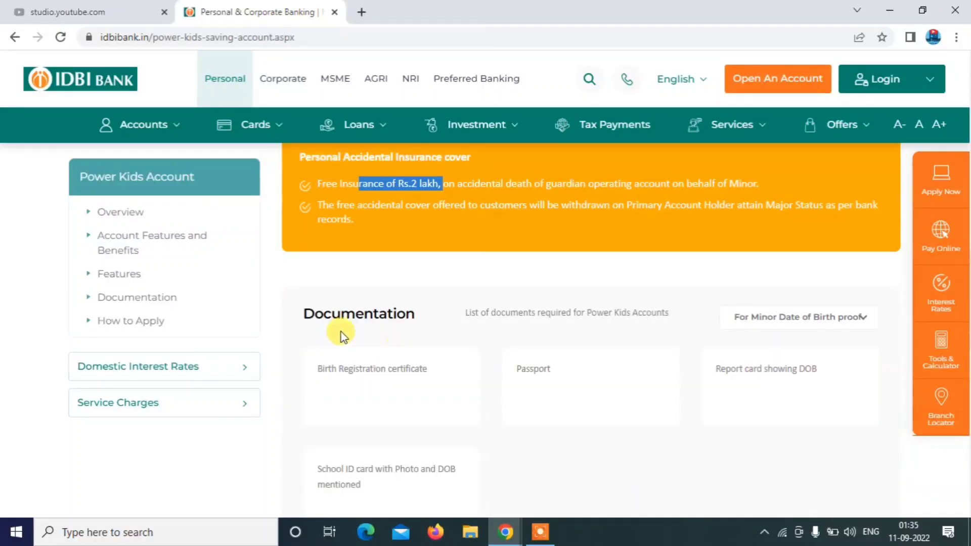
{"action": "left_click_drag", "start_coordinate": [302, 312], "coordinate": [427, 312]}
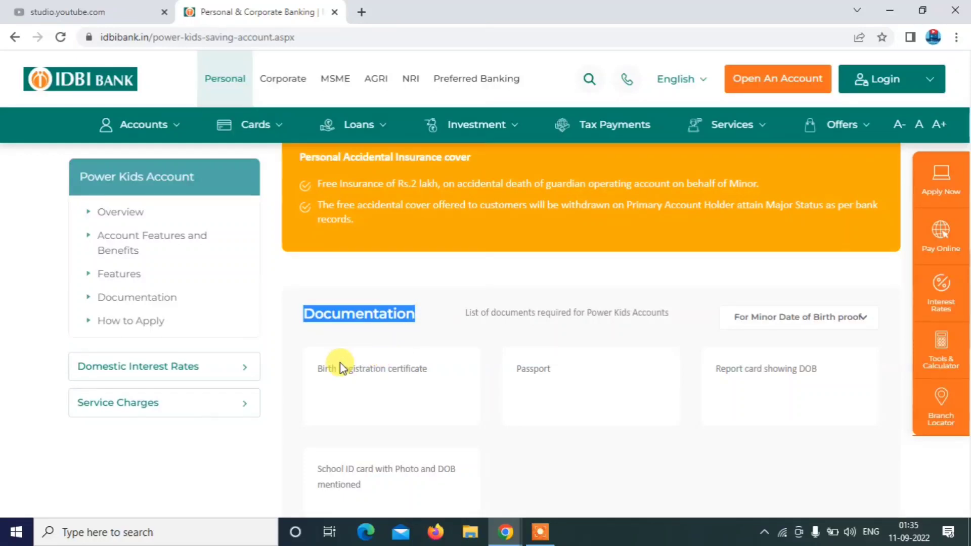
{"action": "left_click", "coordinate": [324, 363]}
{"action": "left_click_drag", "start_coordinate": [324, 363], "coordinate": [450, 362]}
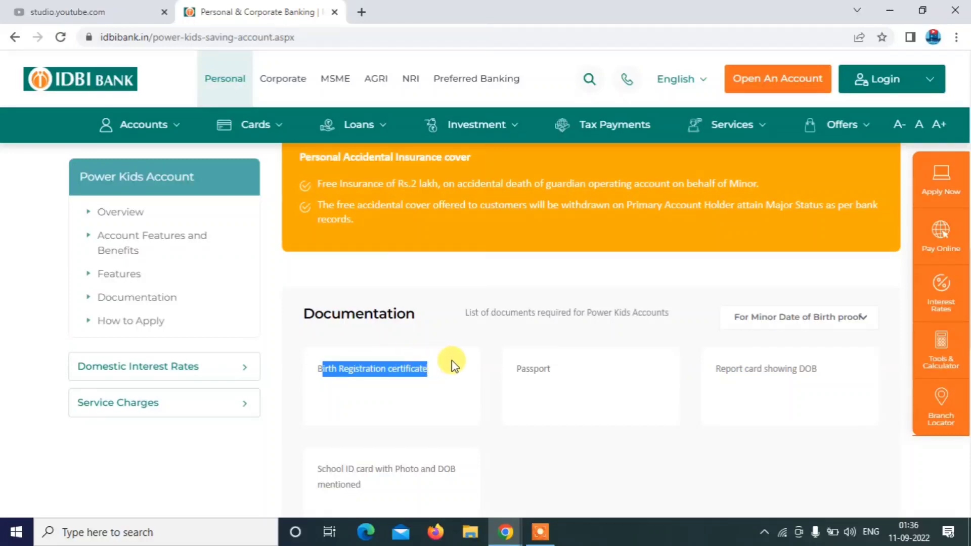
{"action": "scroll", "coordinate": [450, 362], "scroll_direction": "down", "scroll_amount": 1}
{"action": "left_click_drag", "start_coordinate": [313, 395], "coordinate": [437, 397]}
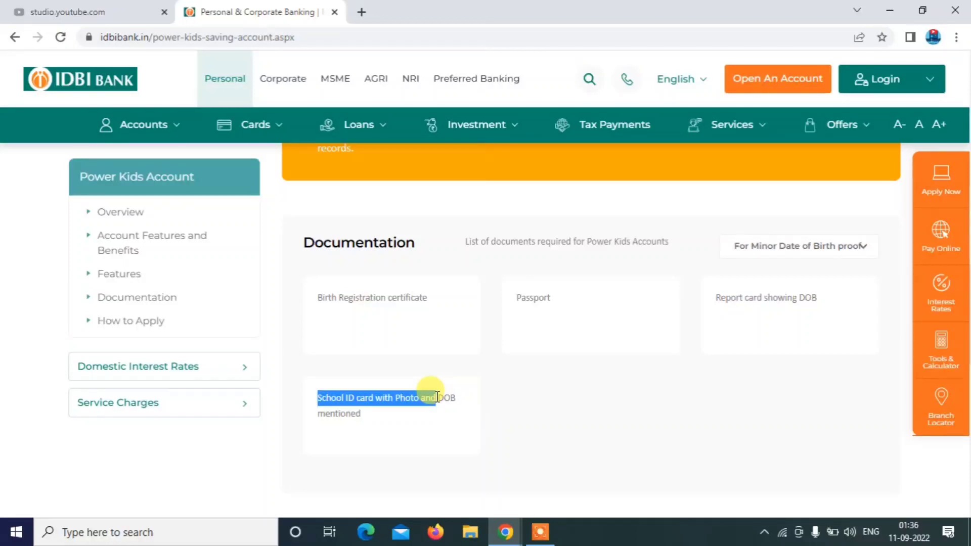
Start an application for the Power Kids Account and open the Help Us Contact You call-back form.
{"action": "scroll", "coordinate": [437, 397], "scroll_direction": "up", "scroll_amount": 10}
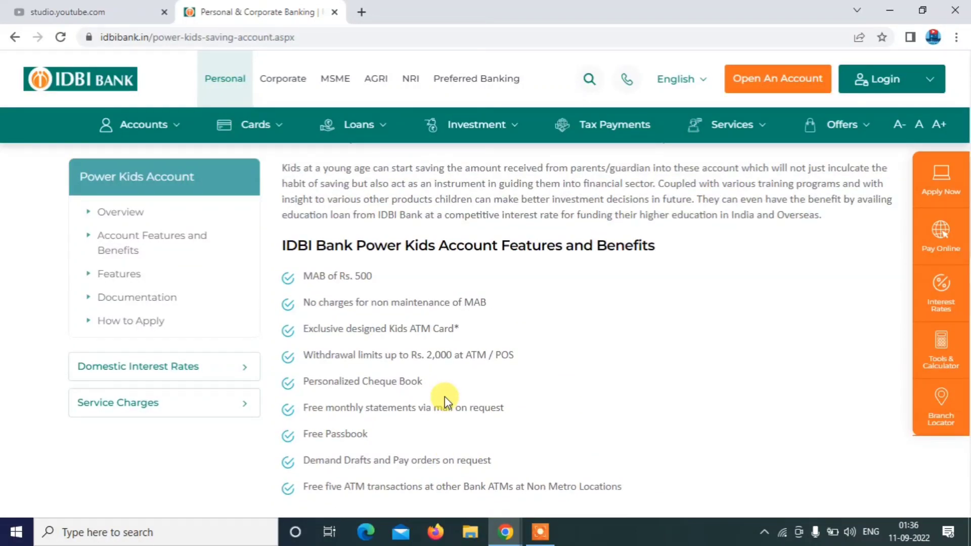
{"action": "scroll", "coordinate": [445, 396], "scroll_direction": "up", "scroll_amount": 4}
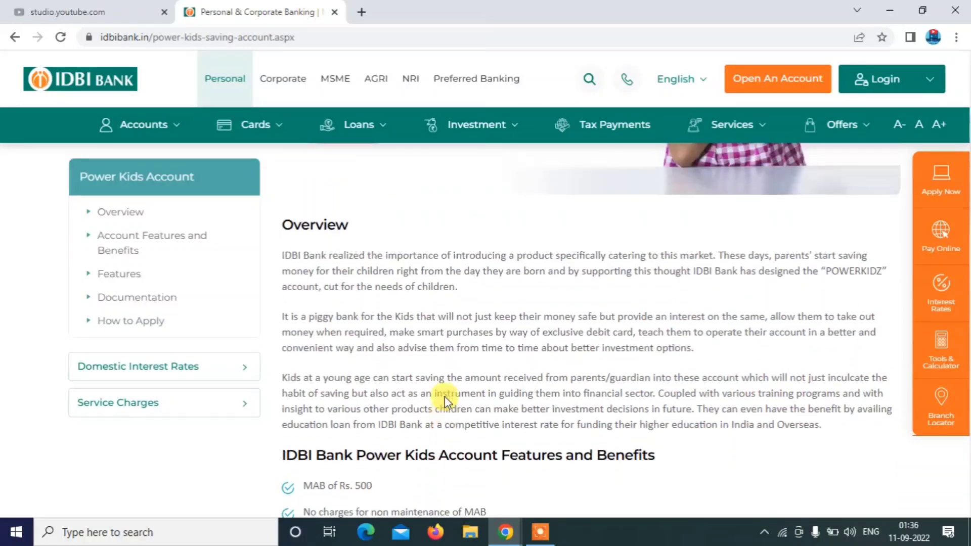
{"action": "scroll", "coordinate": [445, 396], "scroll_direction": "up", "scroll_amount": 4}
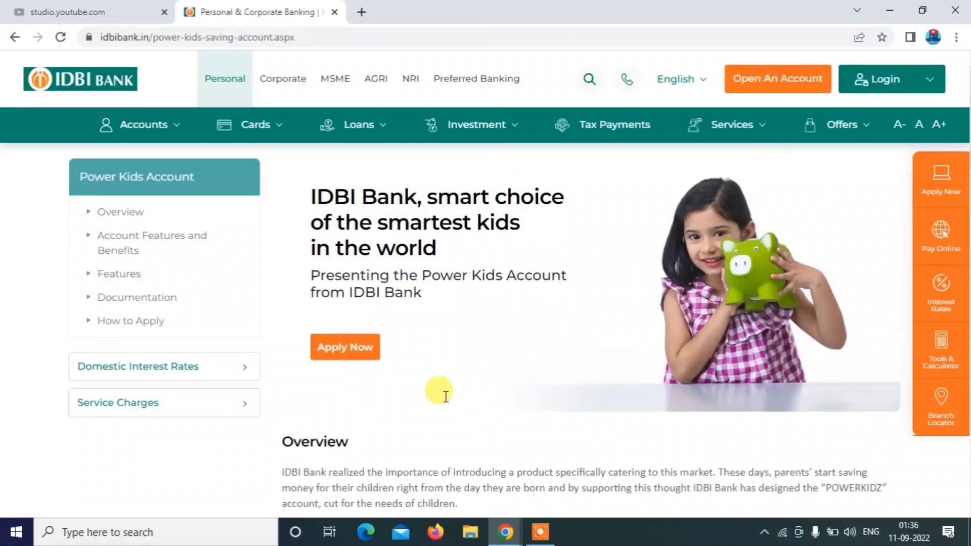
{"action": "left_click", "coordinate": [345, 350]}
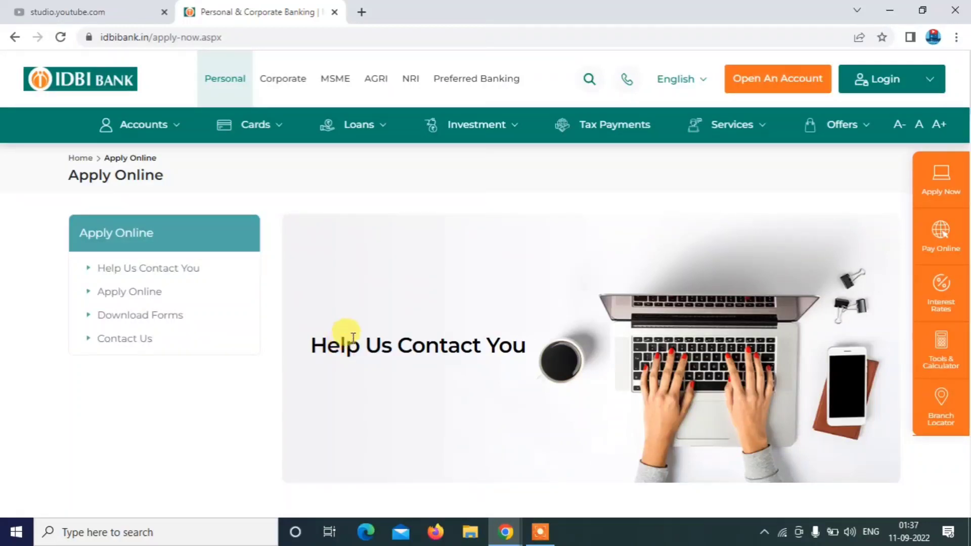
{"action": "scroll", "coordinate": [349, 336], "scroll_direction": "down", "scroll_amount": 5}
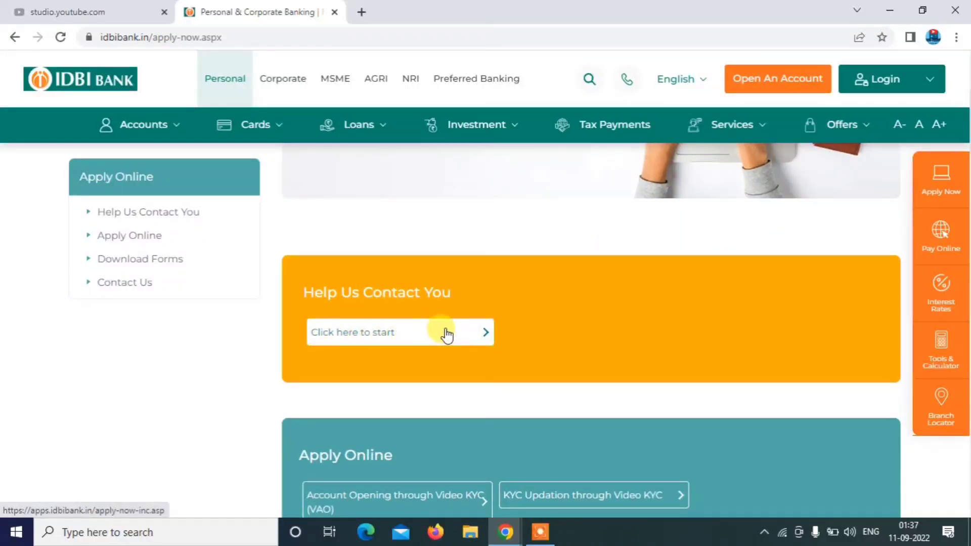
{"action": "left_click", "coordinate": [490, 327]}
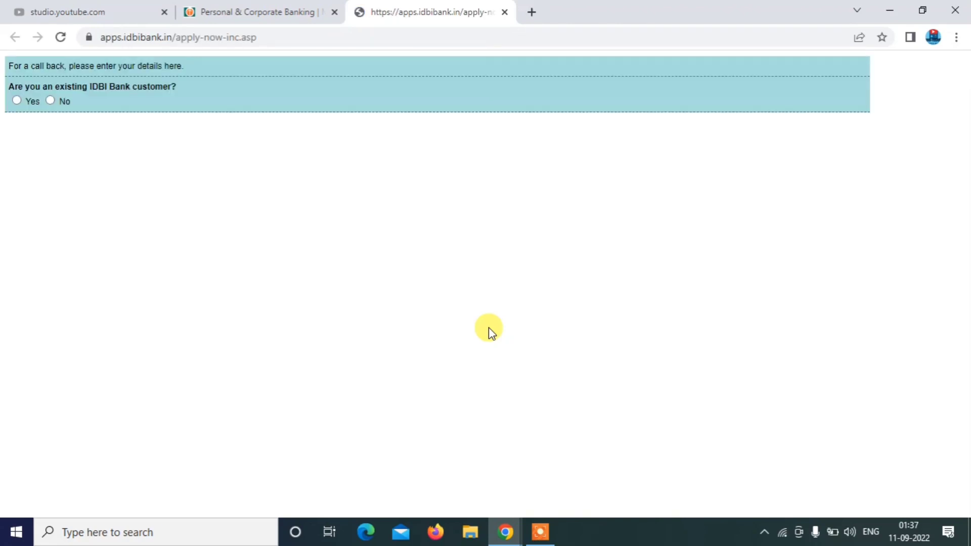
Mark the applicant as not an existing IDBI Bank customer and set the title to Mr.
{"action": "left_click", "coordinate": [17, 101]}
{"action": "left_click", "coordinate": [51, 101]}
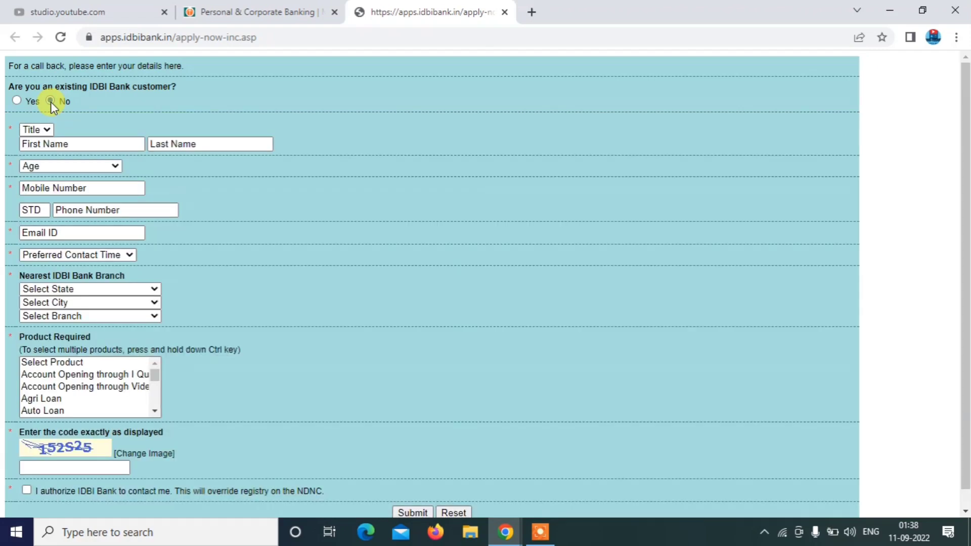
{"action": "left_click", "coordinate": [47, 130]}
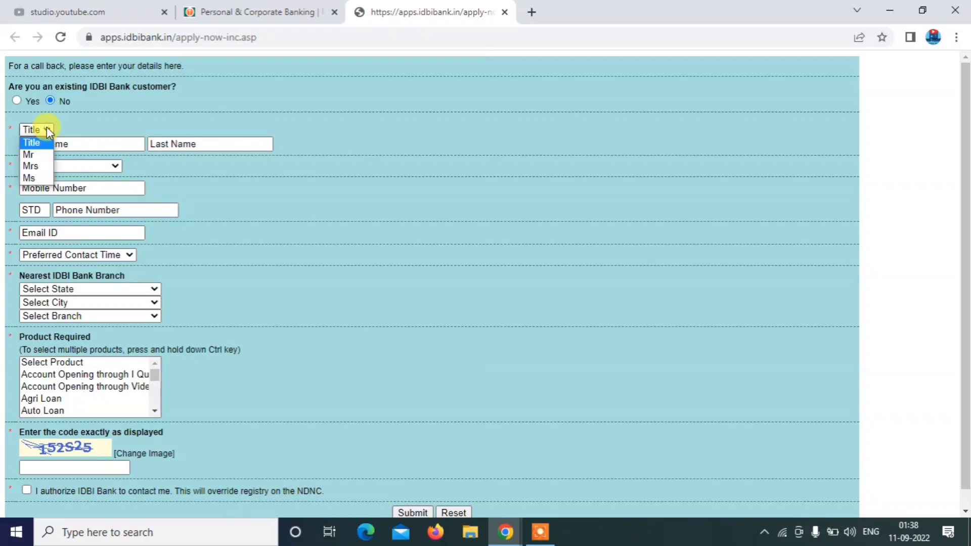
{"action": "left_click", "coordinate": [36, 154]}
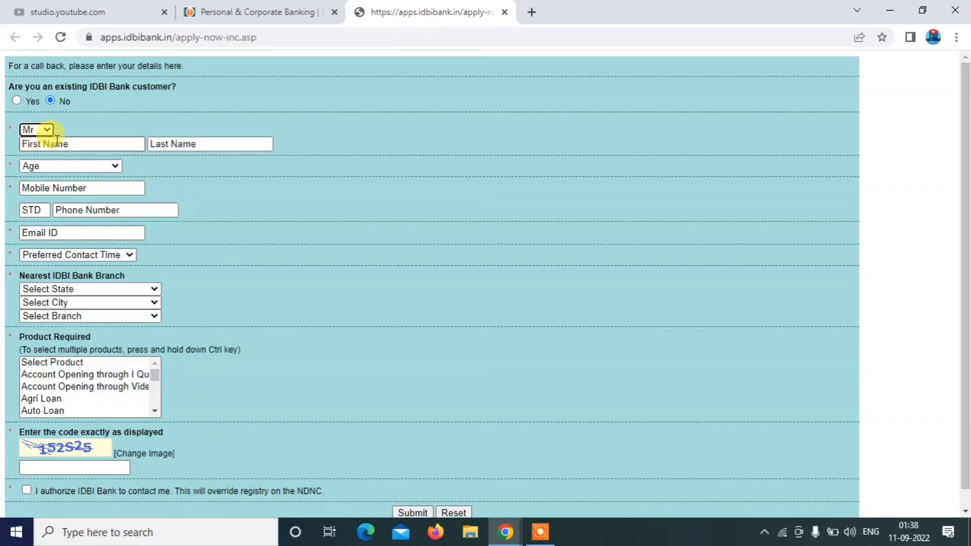
{"action": "left_click", "coordinate": [161, 142]}
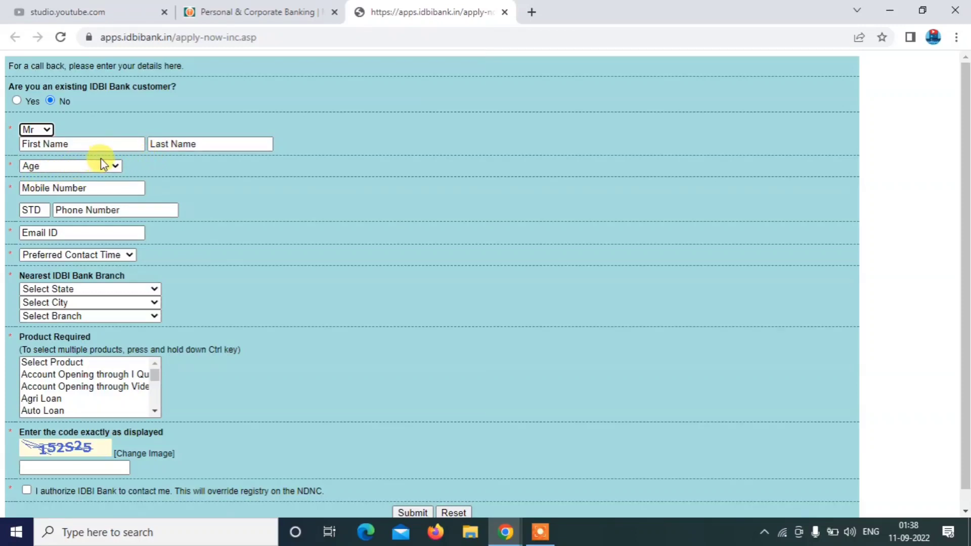
Set the applicant's age group to 1 - 17.
{"action": "left_click", "coordinate": [115, 167]}
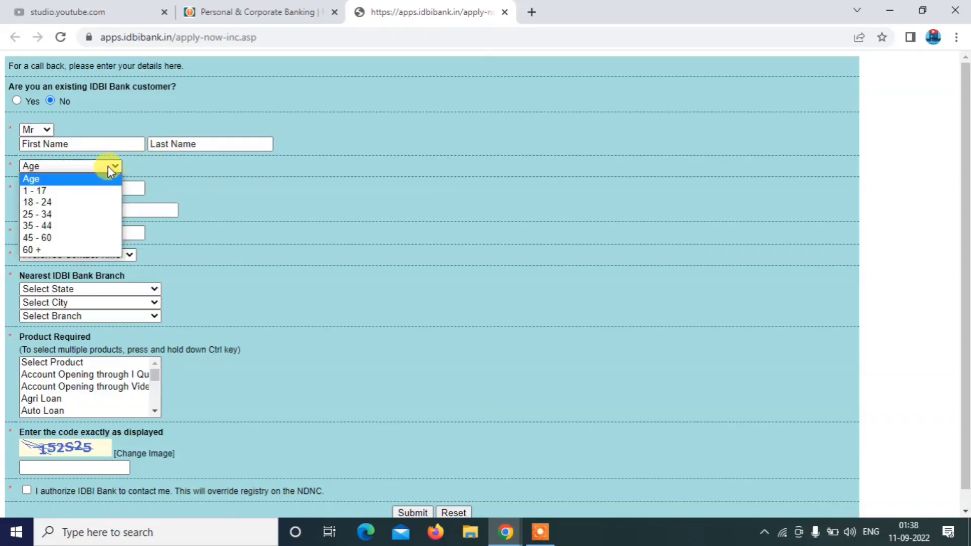
{"action": "left_click", "coordinate": [108, 166]}
{"action": "left_click", "coordinate": [110, 165]}
{"action": "left_click", "coordinate": [61, 191]}
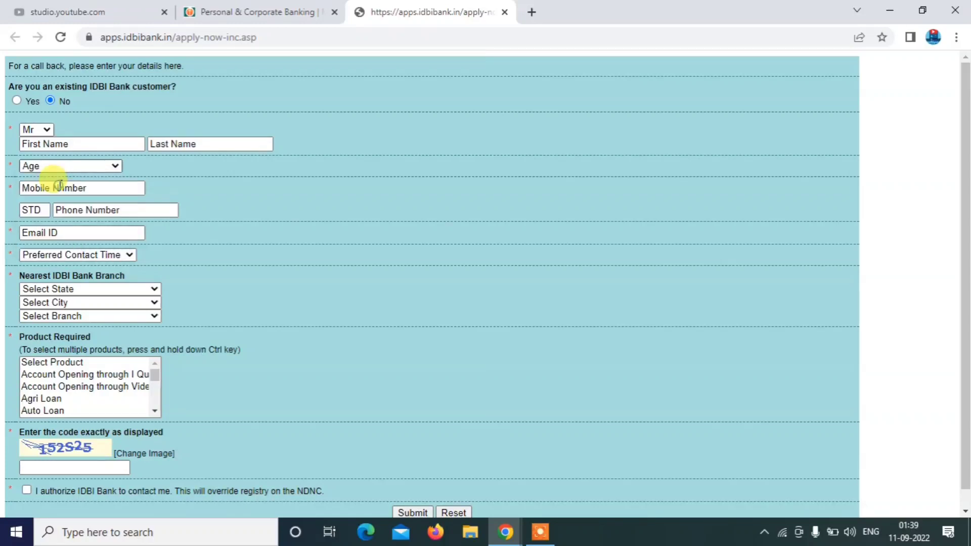
{"action": "left_click", "coordinate": [59, 186]}
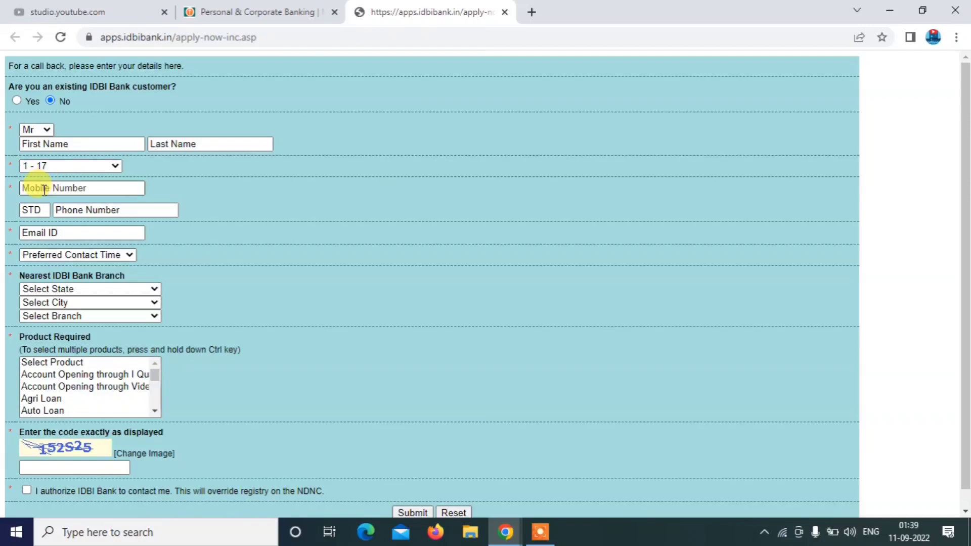
Set the preferred contact time to 2 PM - 4 PM.
{"action": "left_click", "coordinate": [43, 233]}
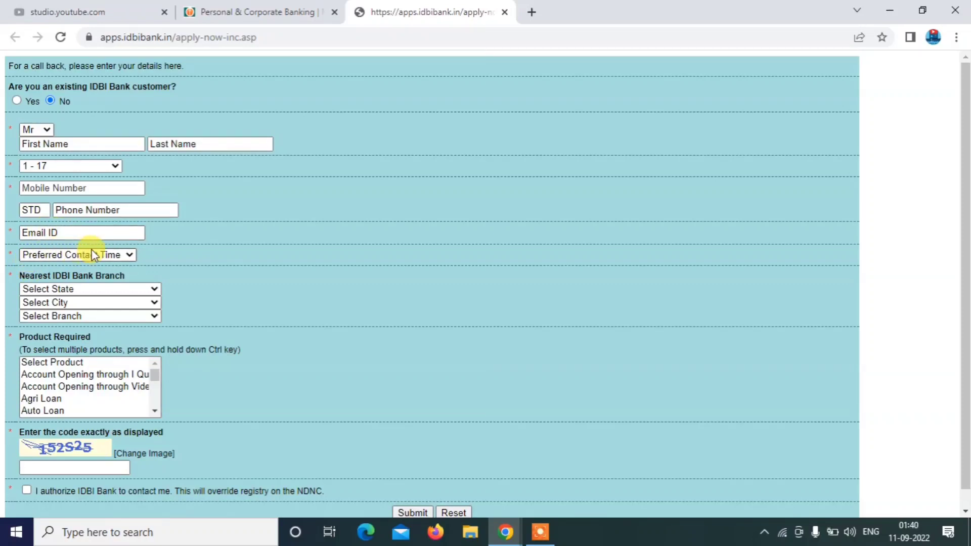
{"action": "left_click", "coordinate": [129, 254]}
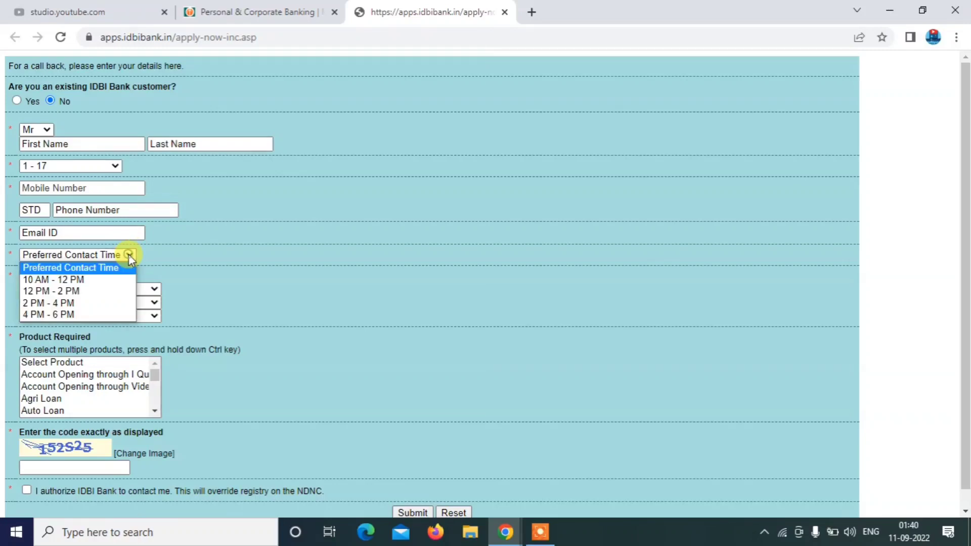
{"action": "left_click", "coordinate": [76, 304]}
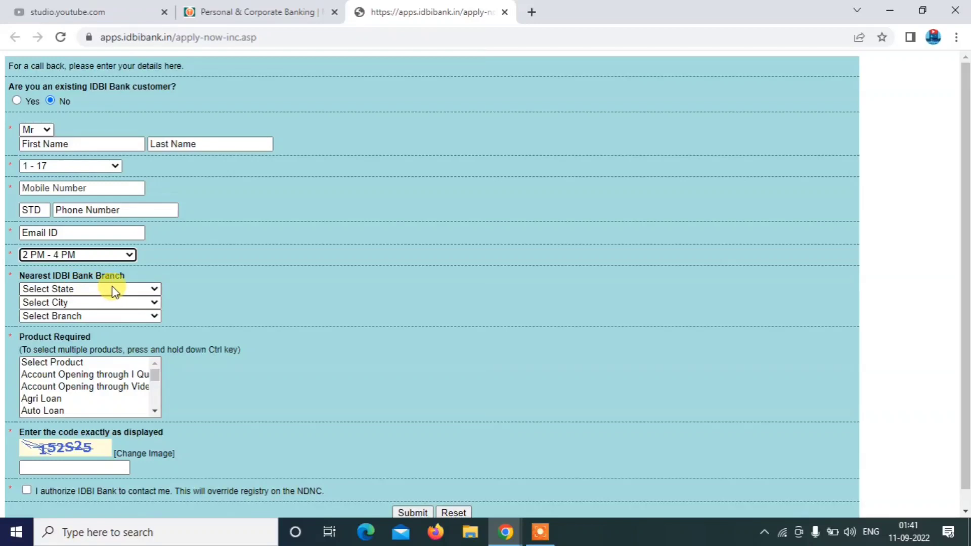
Set the nearest IDBI Bank branch to Bettiah-1248 in West Champaran, Bihar.
{"action": "left_click", "coordinate": [155, 290]}
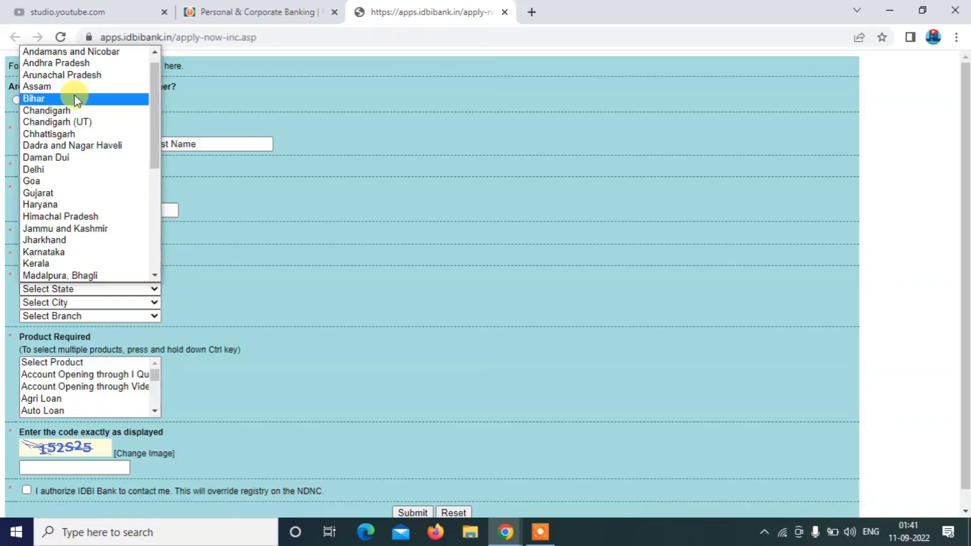
{"action": "left_click", "coordinate": [77, 103]}
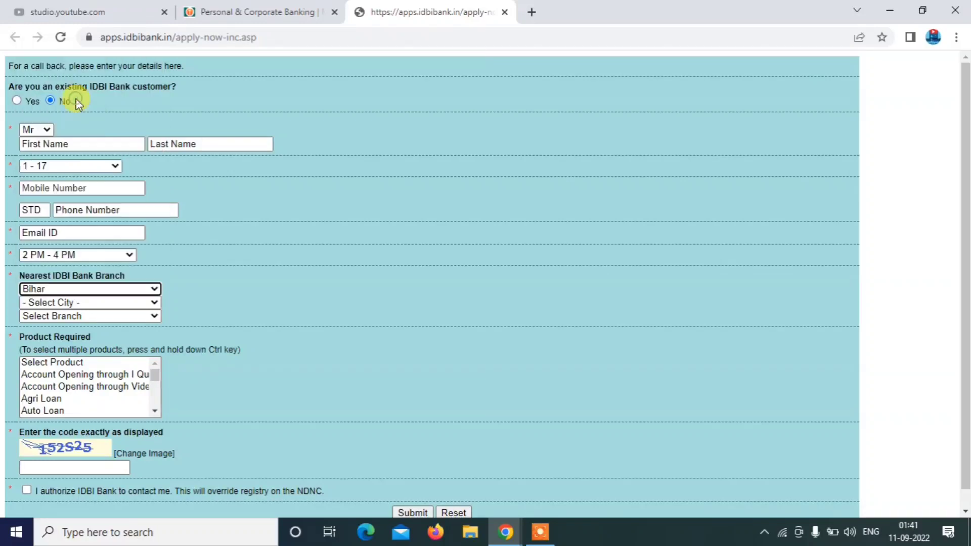
{"action": "left_click", "coordinate": [152, 303]}
{"action": "scroll", "coordinate": [121, 273], "scroll_direction": "down", "scroll_amount": 1}
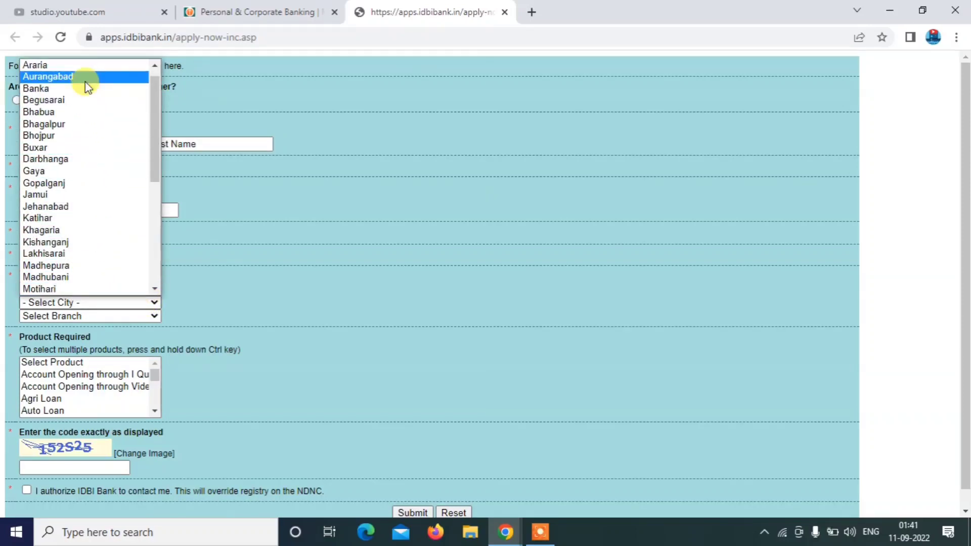
{"action": "scroll", "coordinate": [96, 245], "scroll_direction": "down", "scroll_amount": 5}
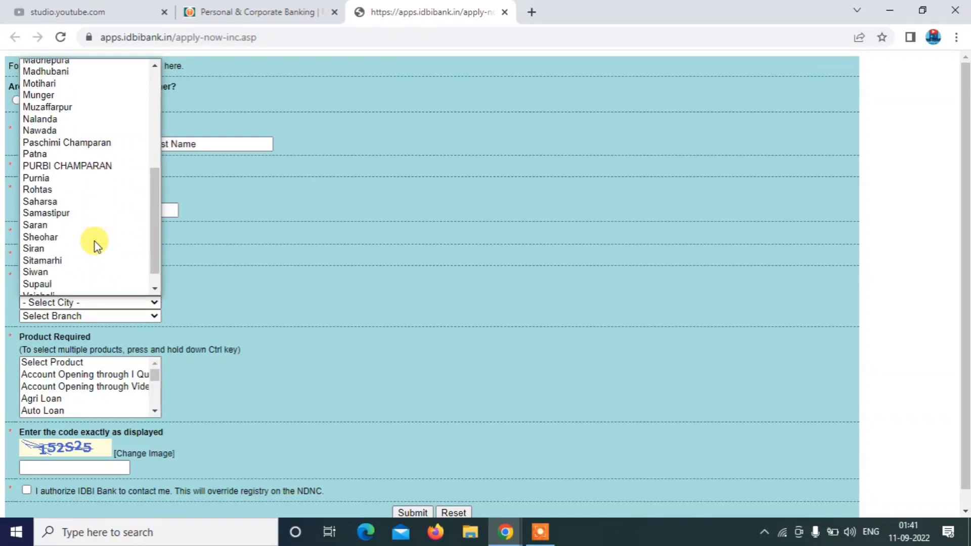
{"action": "left_click", "coordinate": [101, 288]}
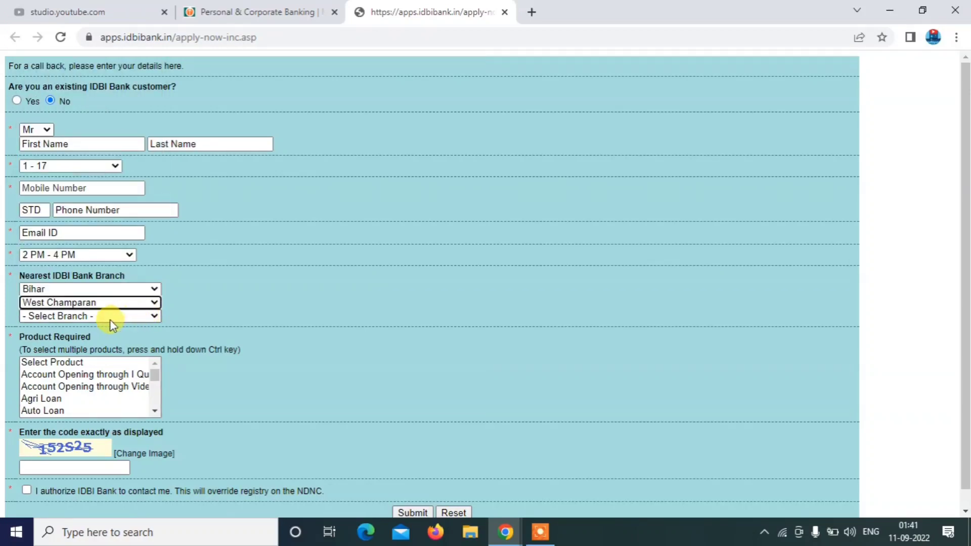
{"action": "left_click", "coordinate": [151, 316]}
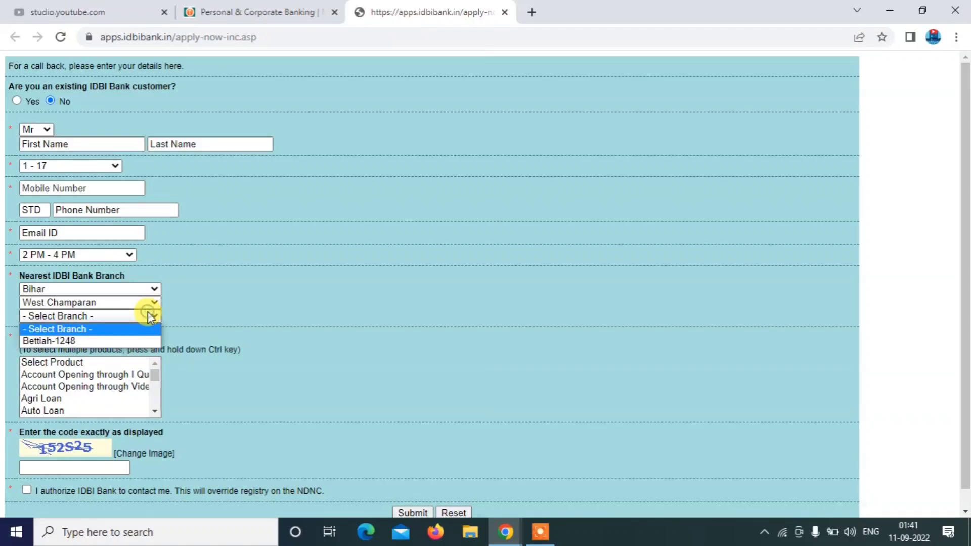
{"action": "left_click", "coordinate": [101, 341]}
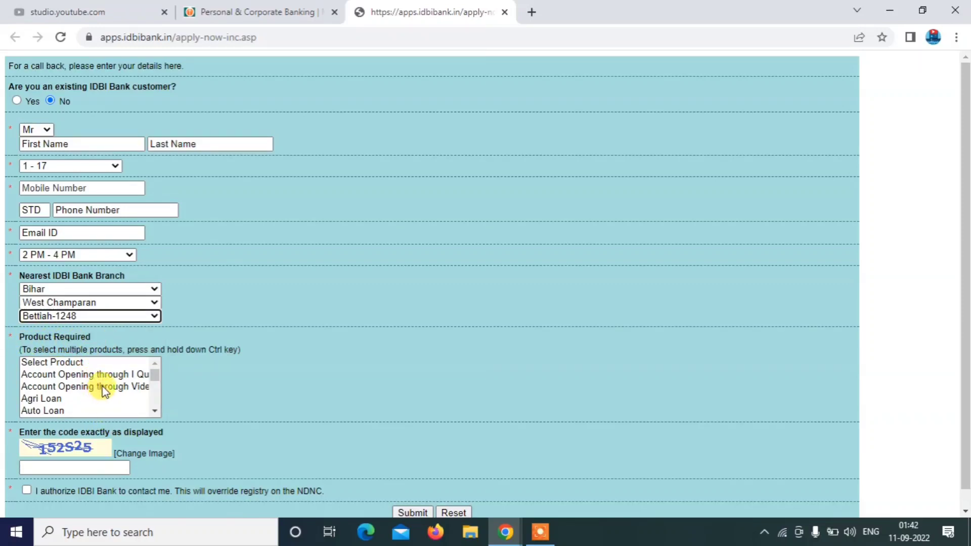
Select Power Kids Account as the required product and authorize IDBI Bank to contact the applicant.
{"action": "scroll", "coordinate": [104, 392], "scroll_direction": "down", "scroll_amount": 3}
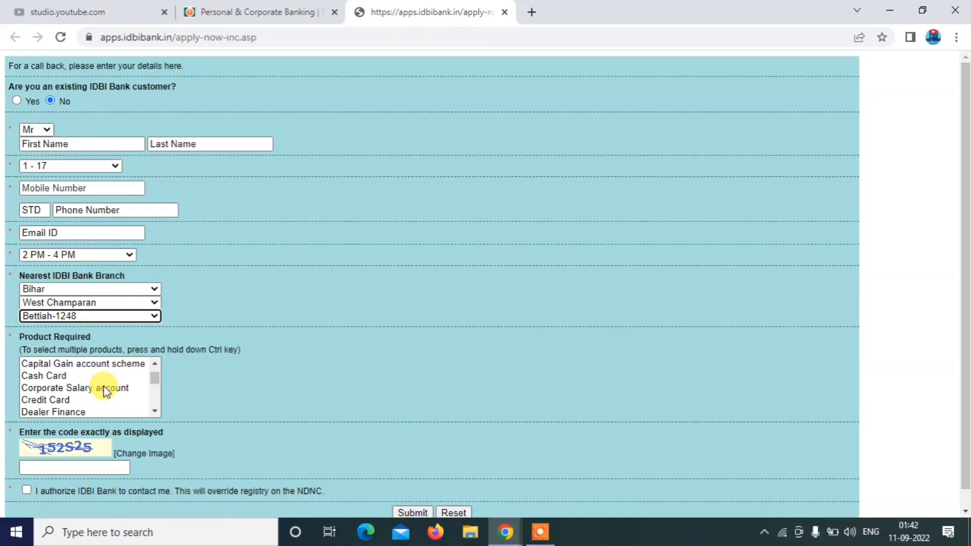
{"action": "scroll", "coordinate": [107, 386], "scroll_direction": "down", "scroll_amount": 2}
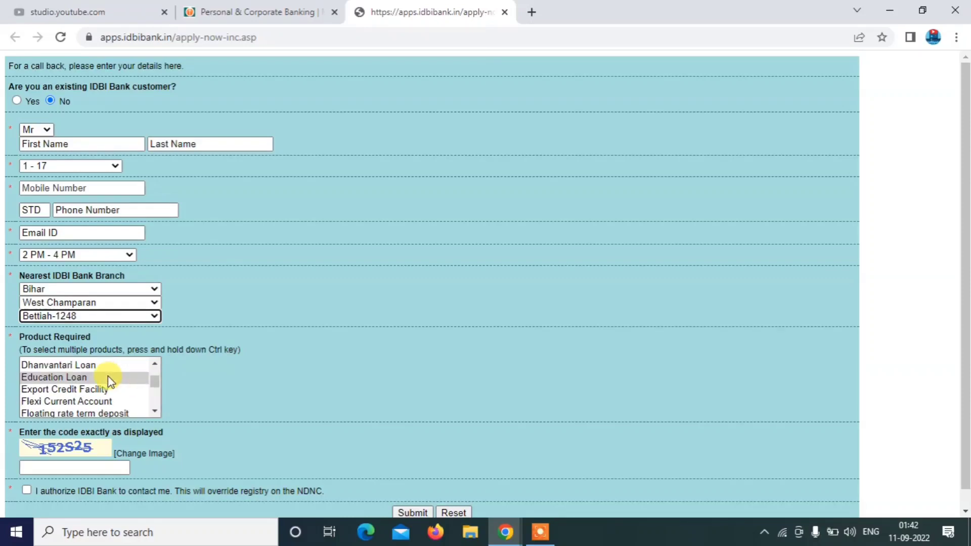
{"action": "scroll", "coordinate": [108, 386], "scroll_direction": "down", "scroll_amount": 3}
{"action": "left_click", "coordinate": [69, 394]}
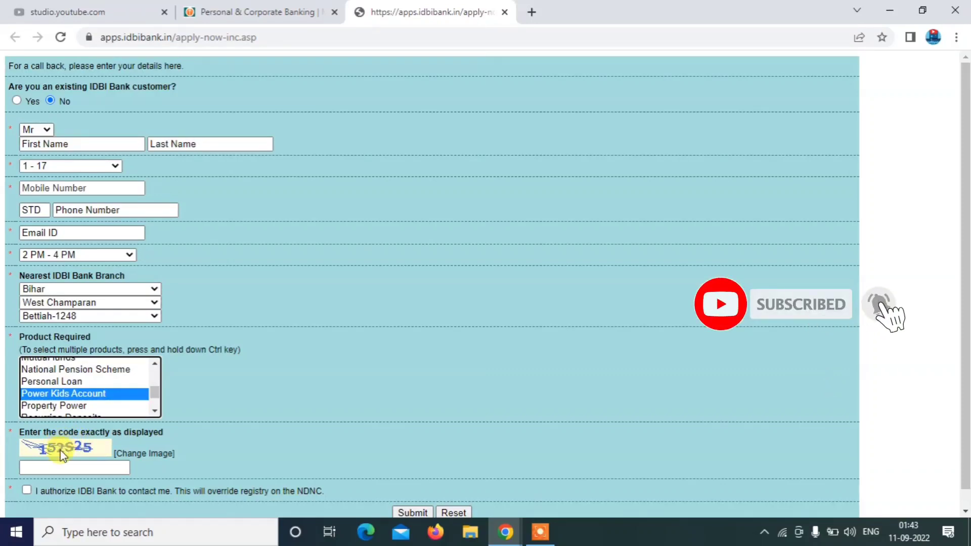
{"action": "left_click", "coordinate": [28, 490]}
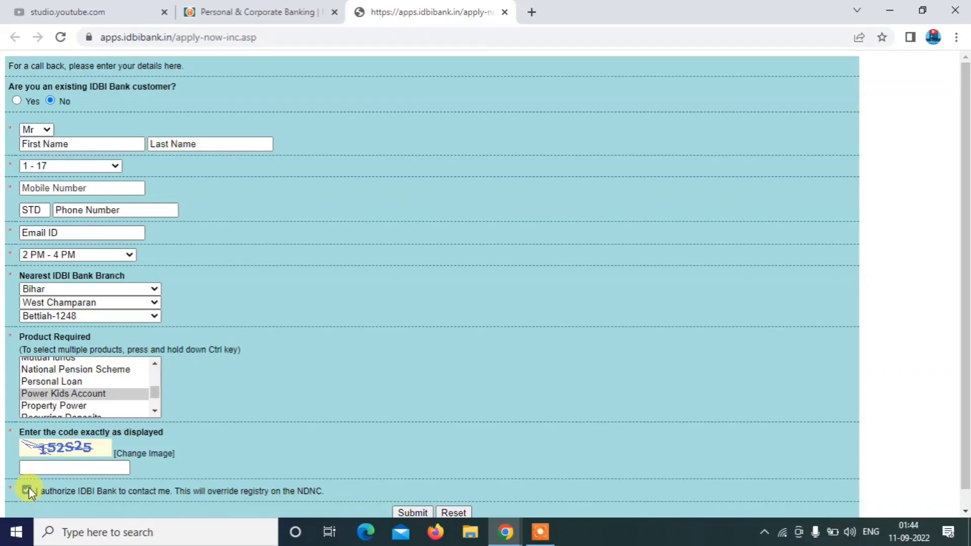
{"action": "scroll", "coordinate": [187, 453], "scroll_direction": "down", "scroll_amount": 1}
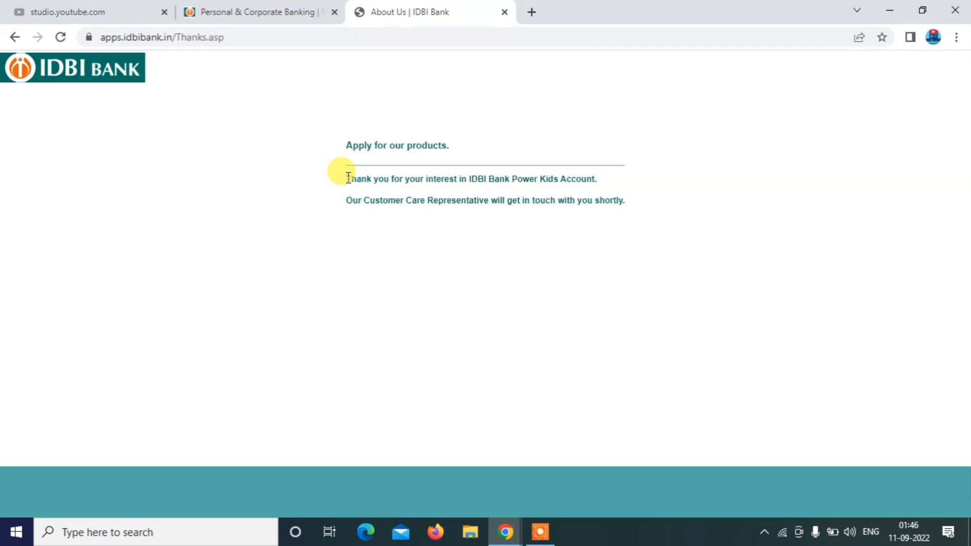
Highlight the thank-you line and the customer care follow-up line on the confirmation page to read them, clearing each selection.
{"action": "left_click_drag", "start_coordinate": [346, 179], "coordinate": [600, 180]}
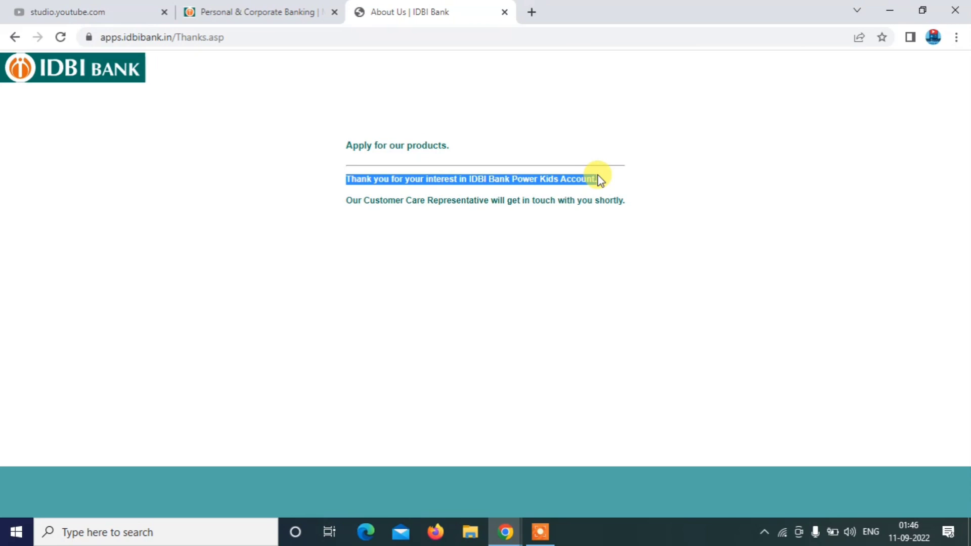
{"action": "left_click_drag", "start_coordinate": [352, 200], "coordinate": [638, 207]}
{"action": "left_click", "coordinate": [609, 171]}
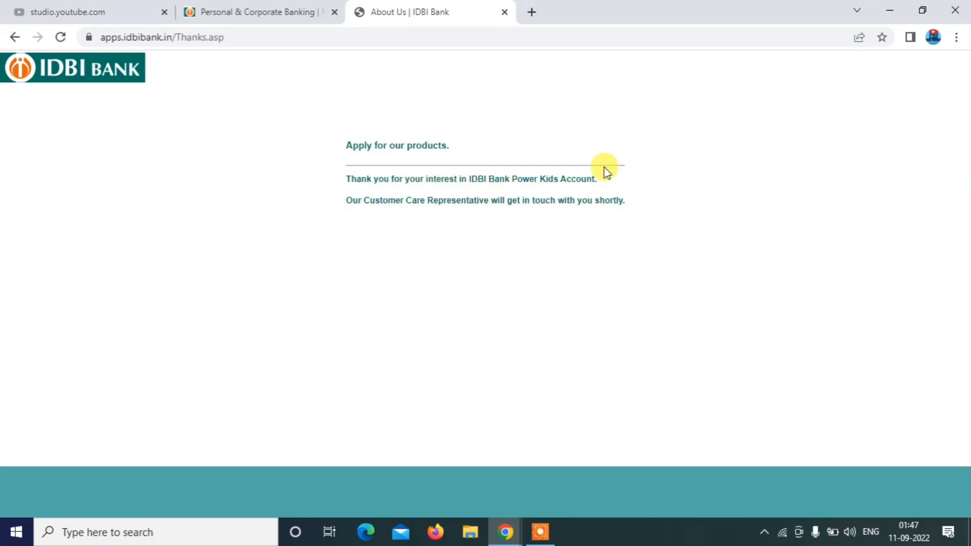
{"action": "left_click_drag", "start_coordinate": [347, 201], "coordinate": [628, 202]}
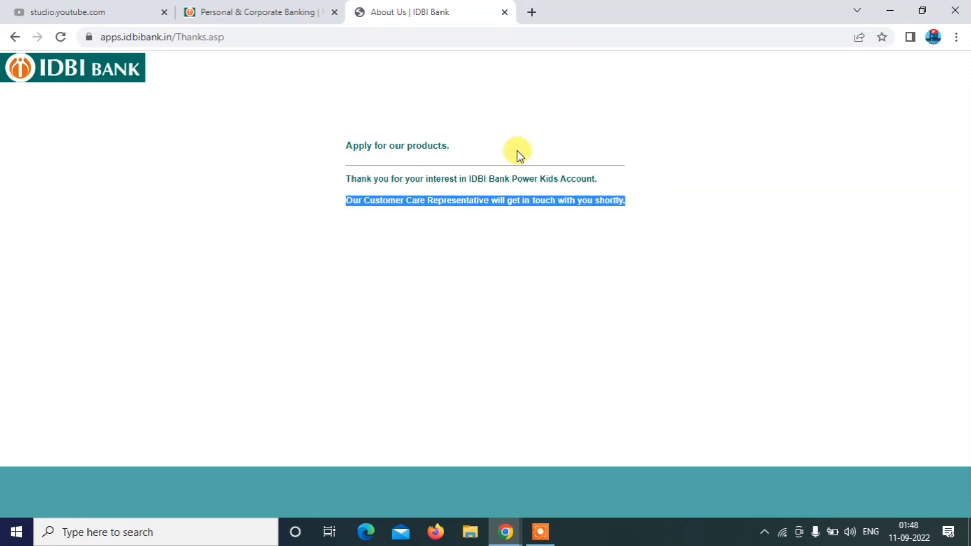
{"action": "left_click", "coordinate": [304, 194]}
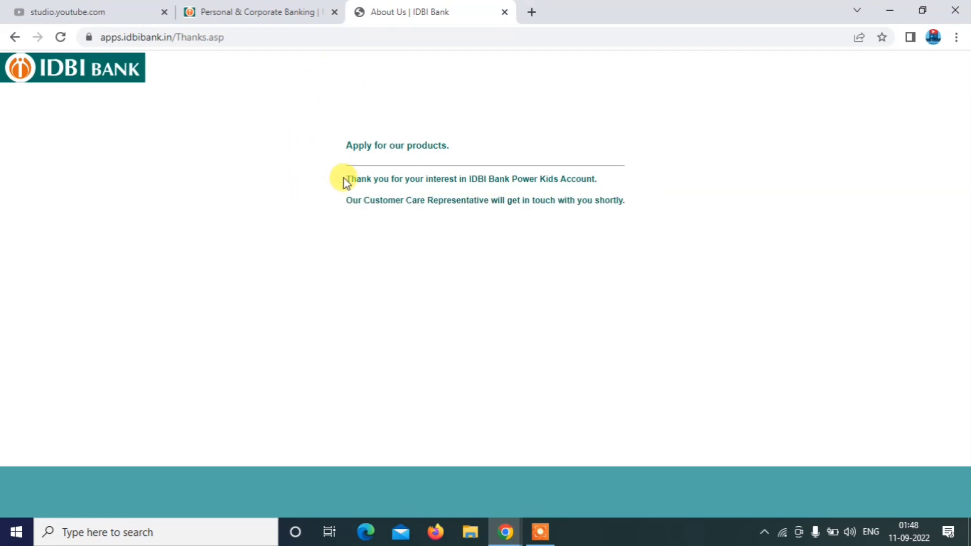